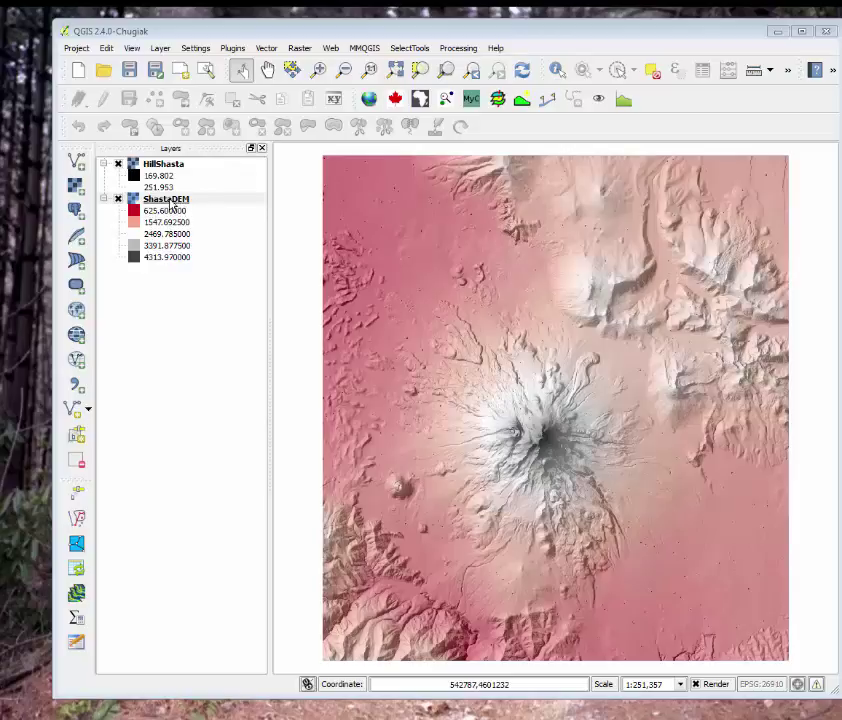
Step: Load the ShastaDEM layer's exact min/max values with actual accuracy, reclassify its color map and accept the style
{"action": "right_click", "coordinate": [165, 205]}
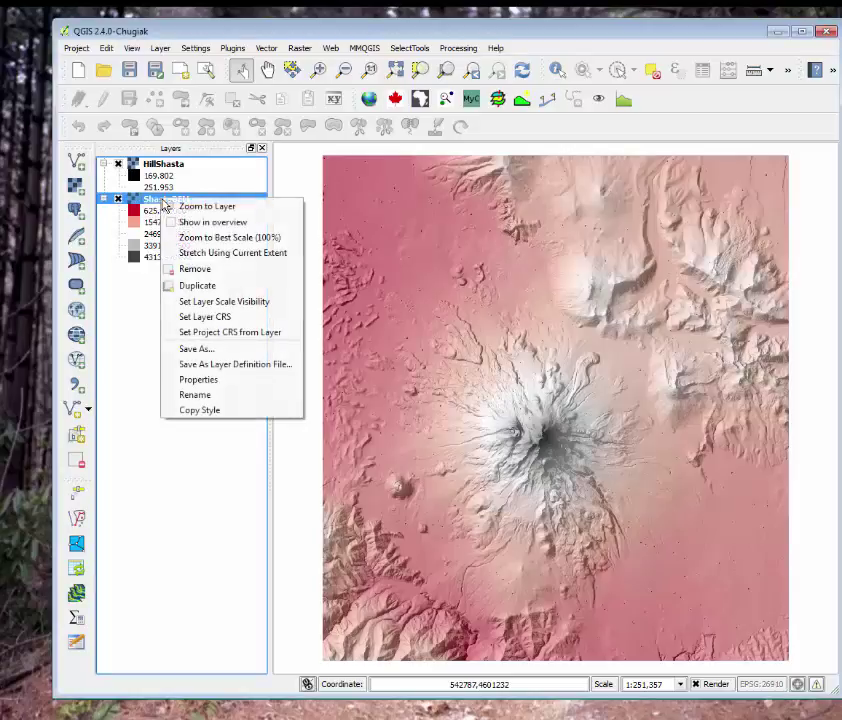
{"action": "left_click", "coordinate": [230, 378]}
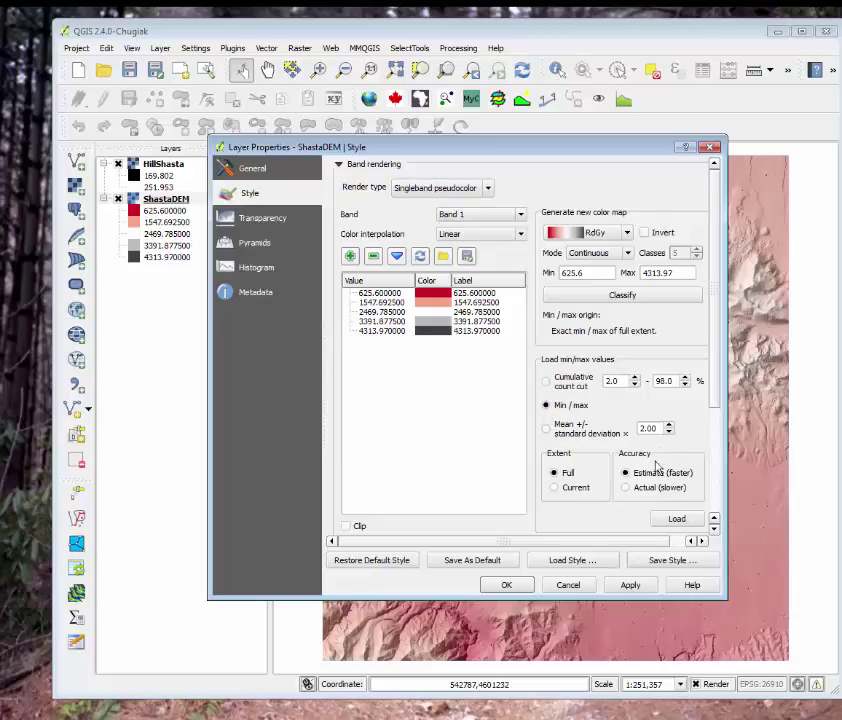
{"action": "left_click", "coordinate": [624, 489]}
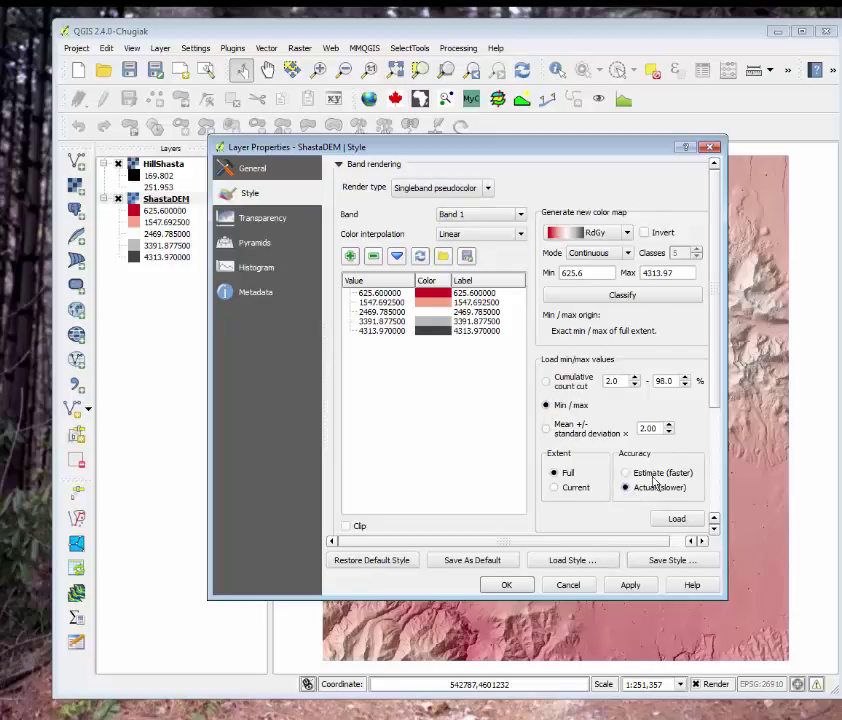
{"action": "left_click", "coordinate": [680, 519]}
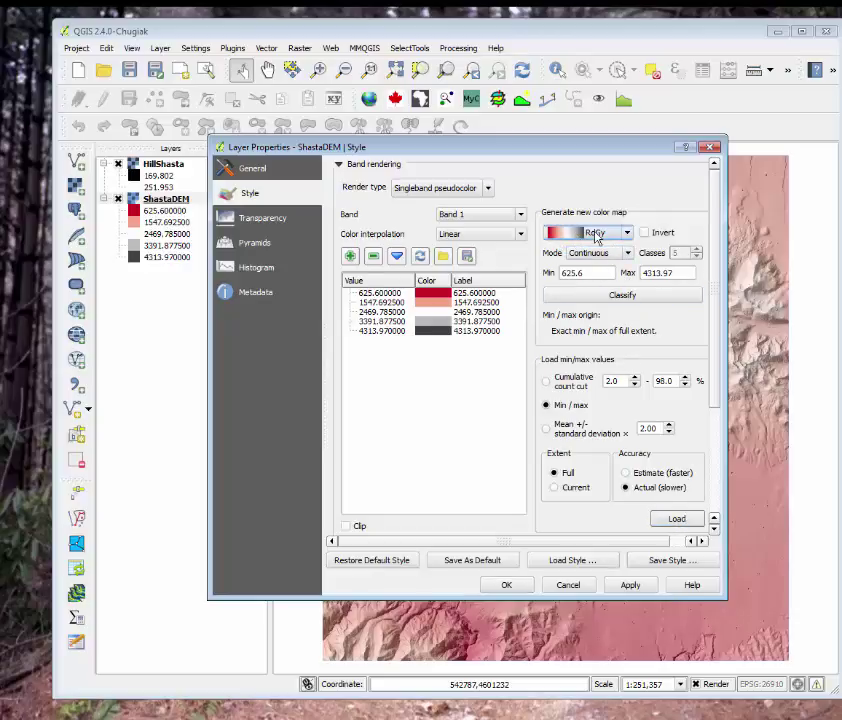
{"action": "left_click", "coordinate": [623, 297]}
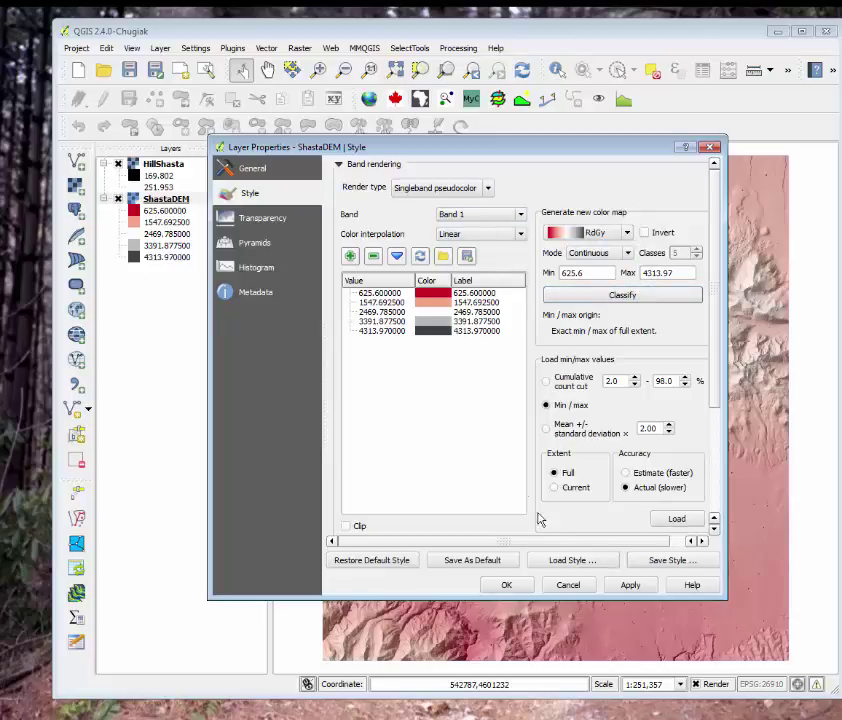
{"action": "left_click", "coordinate": [517, 589]}
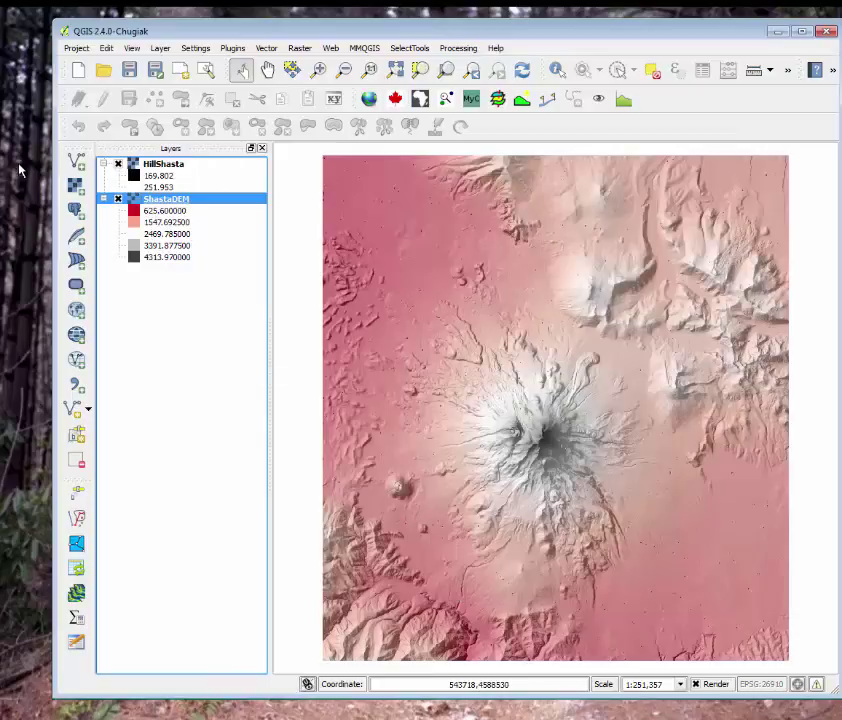
Step: Check the global transparency setting of the HillShasta layer, leaving its properties unchanged
{"action": "right_click", "coordinate": [173, 166]}
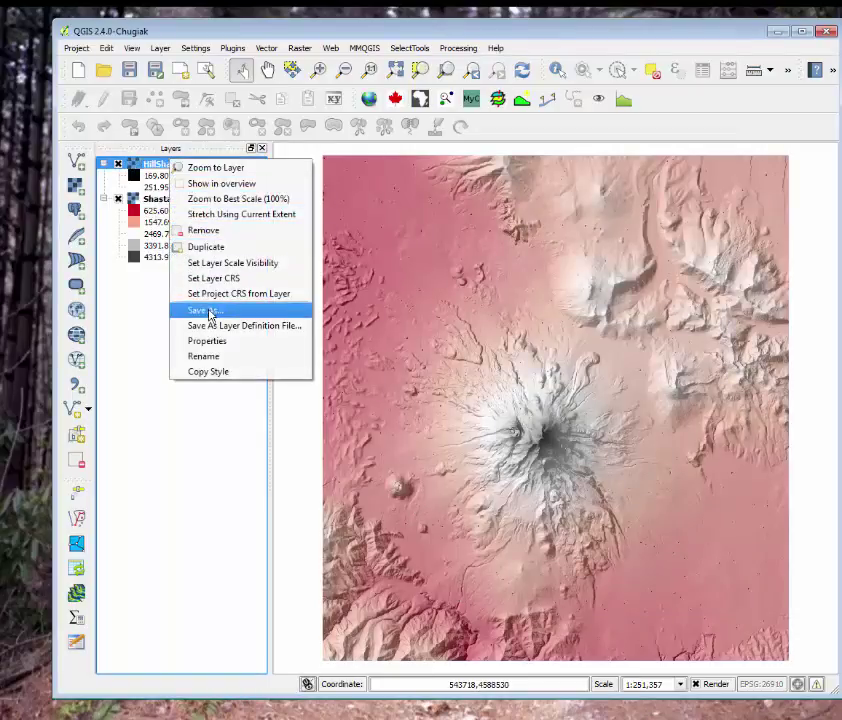
{"action": "left_click", "coordinate": [213, 341]}
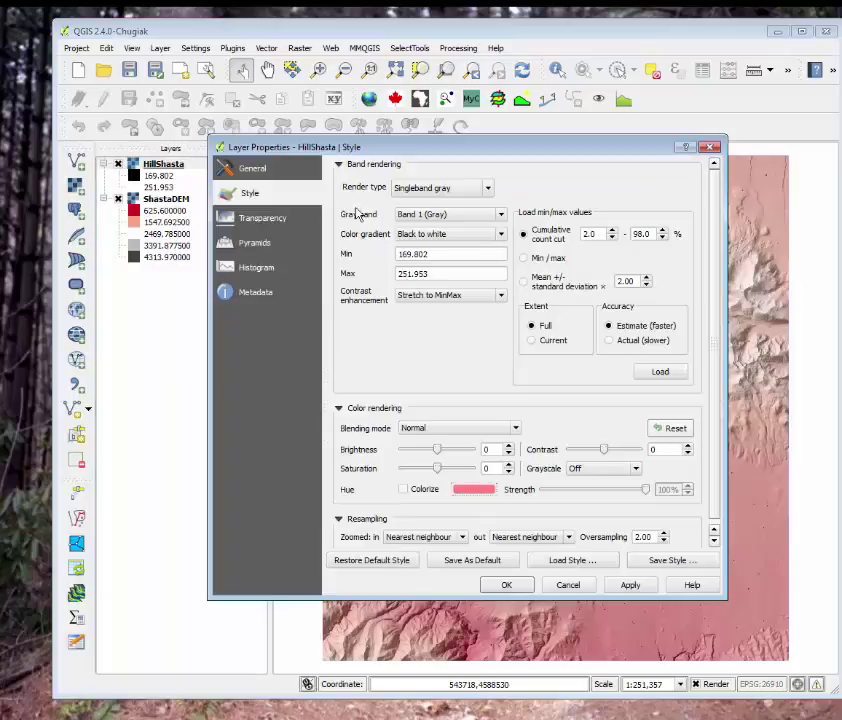
{"action": "left_click", "coordinate": [266, 218]}
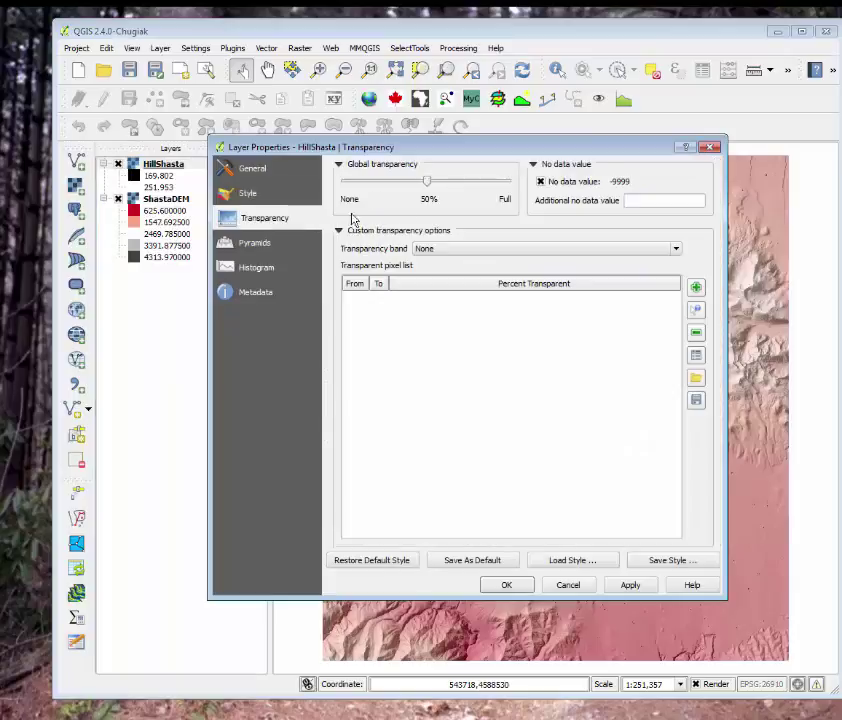
{"action": "left_click", "coordinate": [708, 147]}
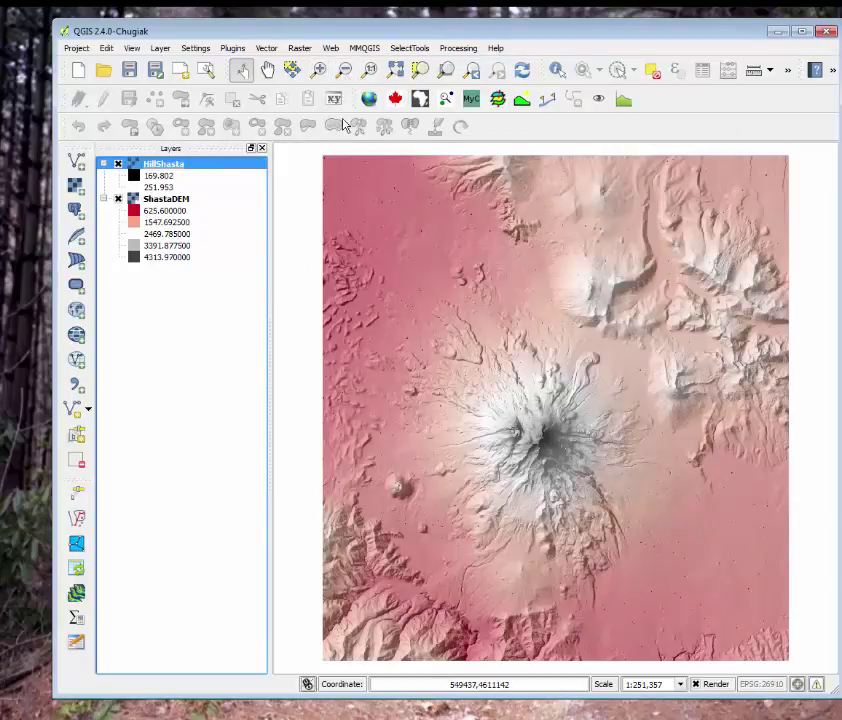
Step: Examine the small dark specks in the northwest part of the hillshaded map at close range
{"action": "left_click", "coordinate": [318, 69]}
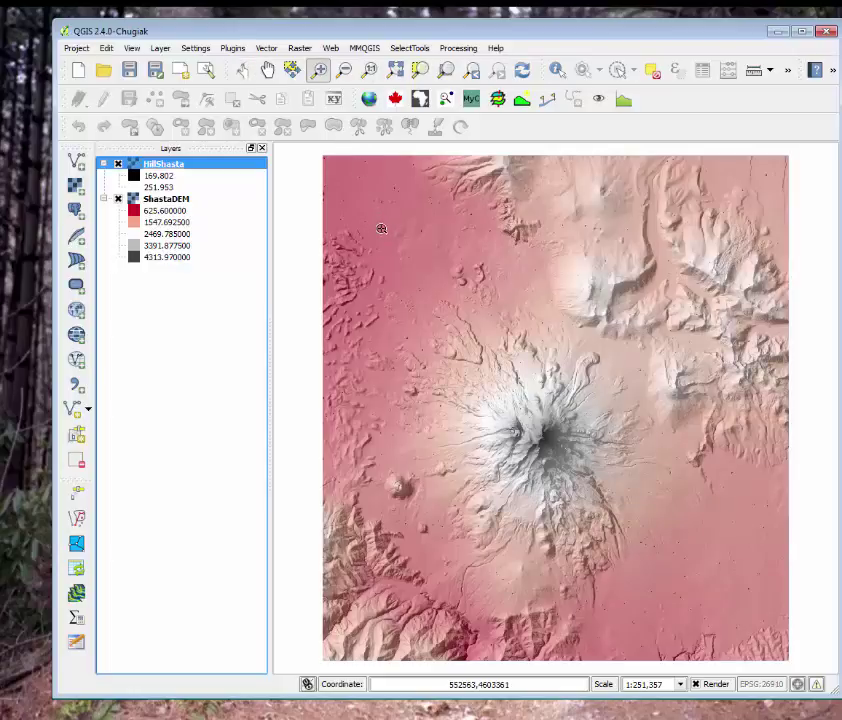
{"action": "left_click", "coordinate": [381, 229]}
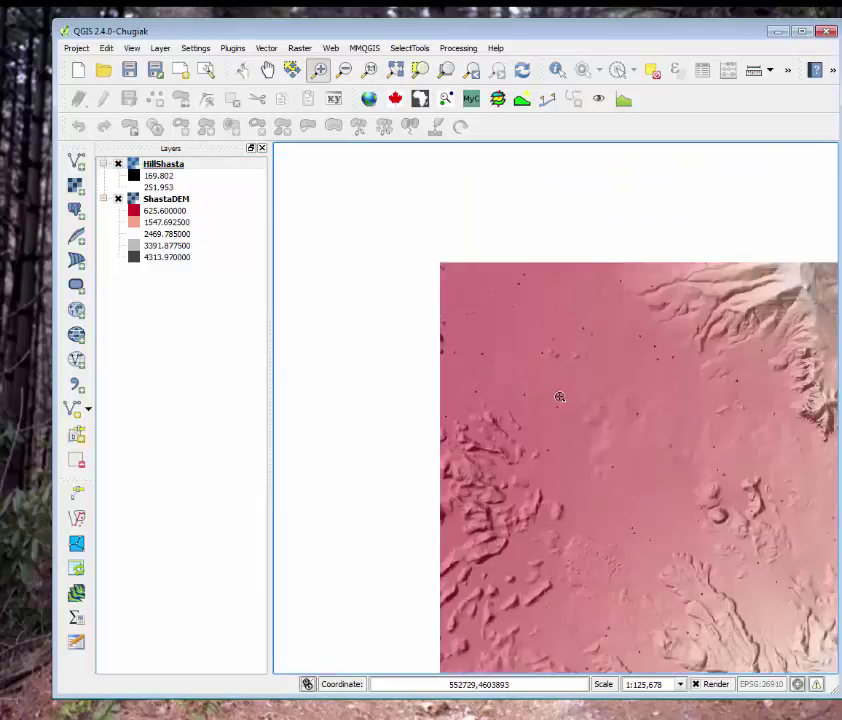
{"action": "left_click", "coordinate": [559, 397]}
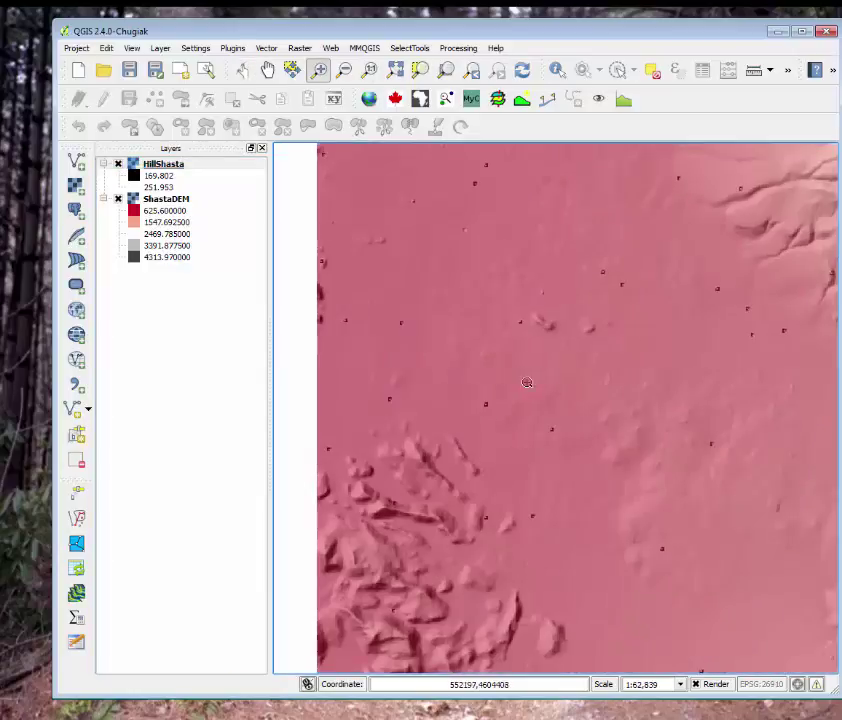
{"action": "left_click", "coordinate": [480, 400]}
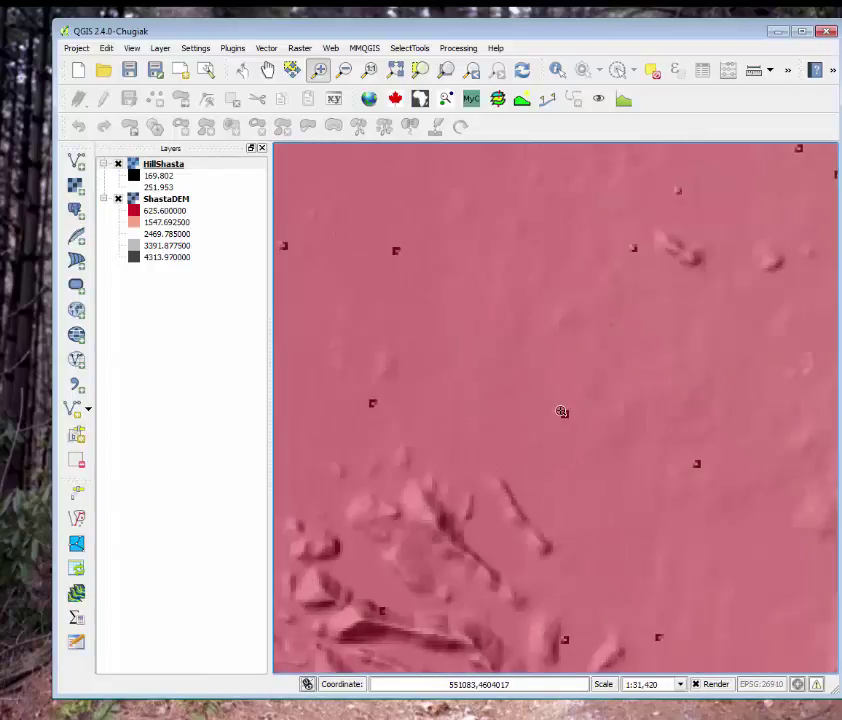
{"action": "left_click", "coordinate": [562, 411]}
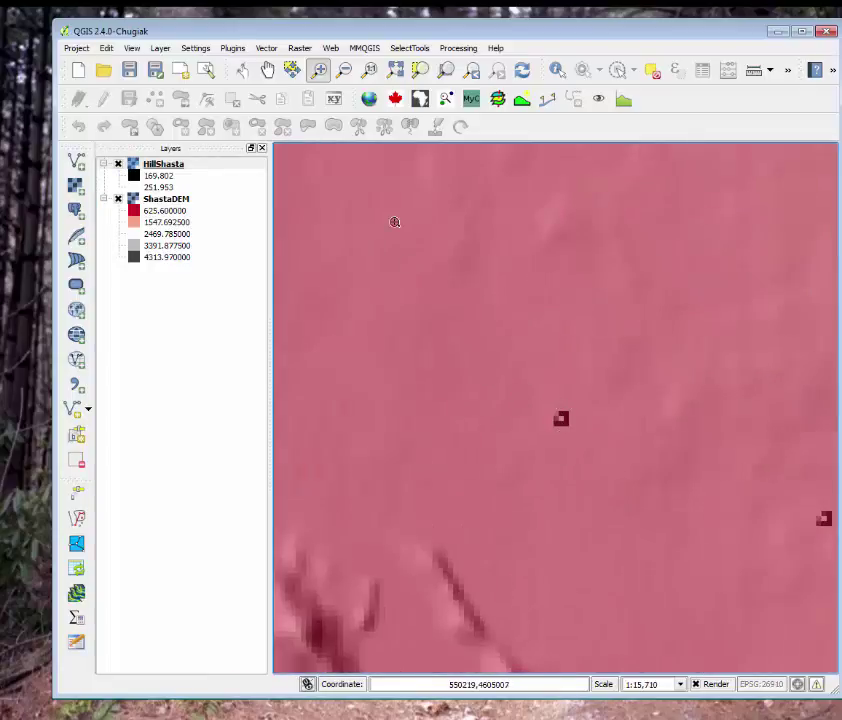
{"action": "left_click", "coordinate": [345, 72]}
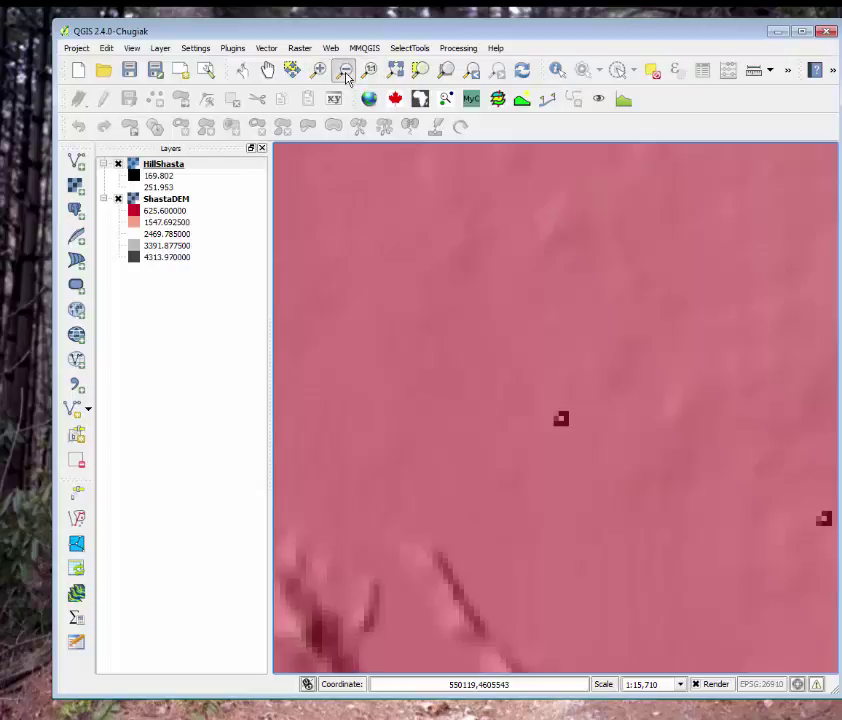
{"action": "left_click", "coordinate": [557, 432]}
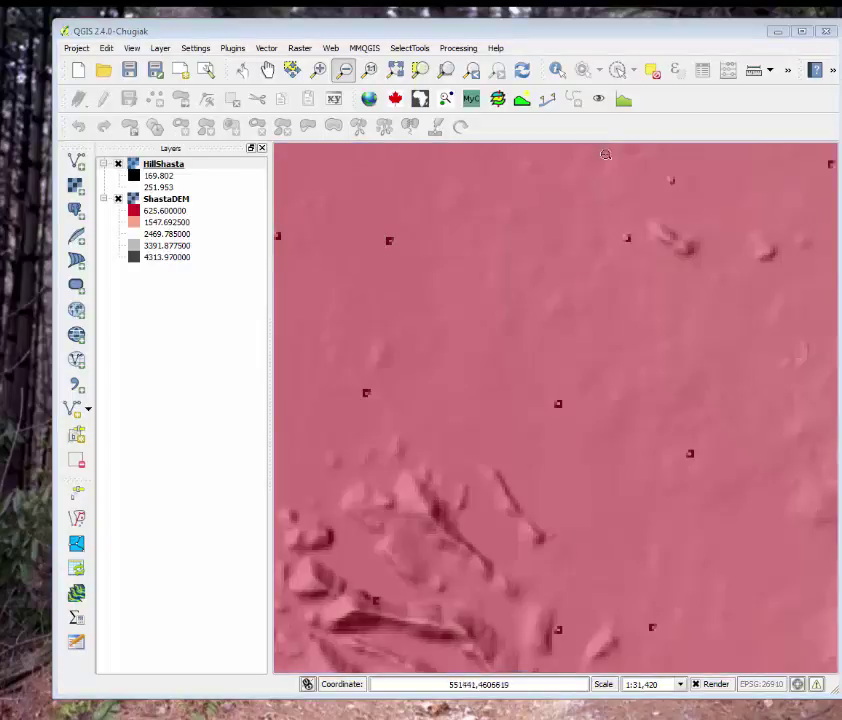
Step: Run the SAGA Simple filter on ShastaDEM with Square search mode, Smooth filter and radius 3, saving to M:/L10/lowpass.tif
{"action": "left_click", "coordinate": [461, 49]}
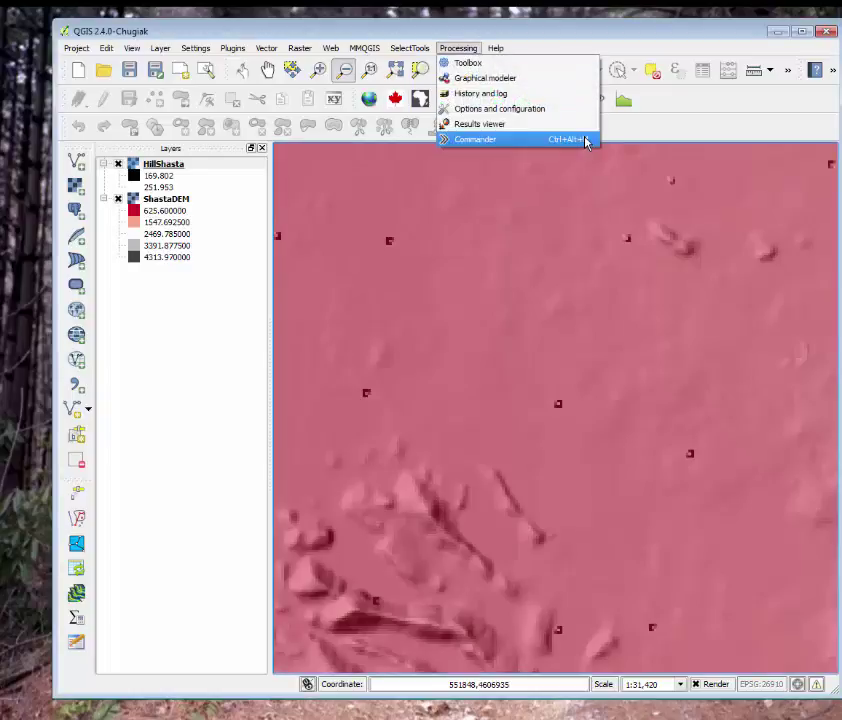
{"action": "left_click", "coordinate": [522, 63]}
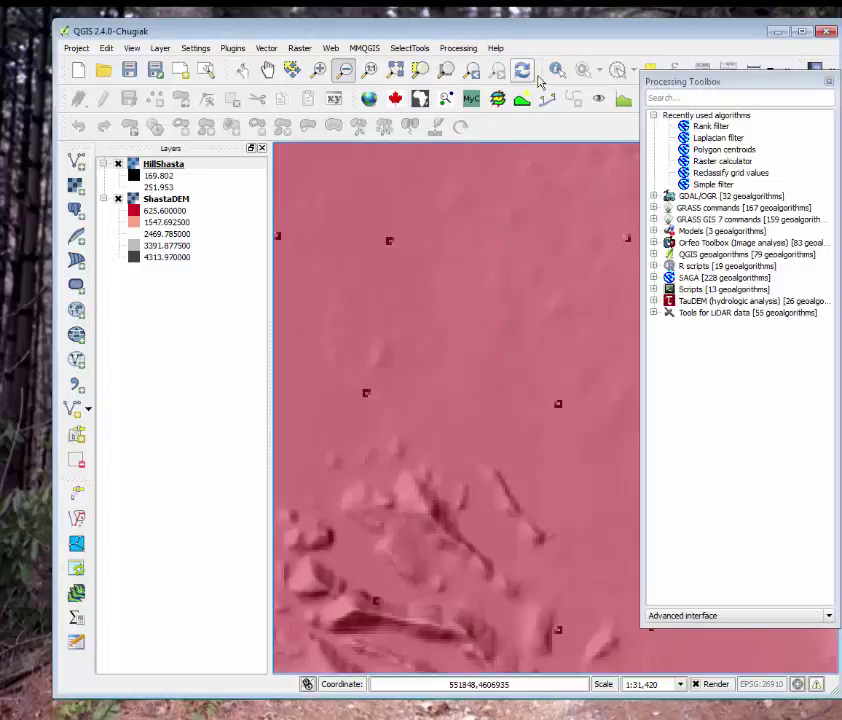
{"action": "left_click", "coordinate": [654, 278]}
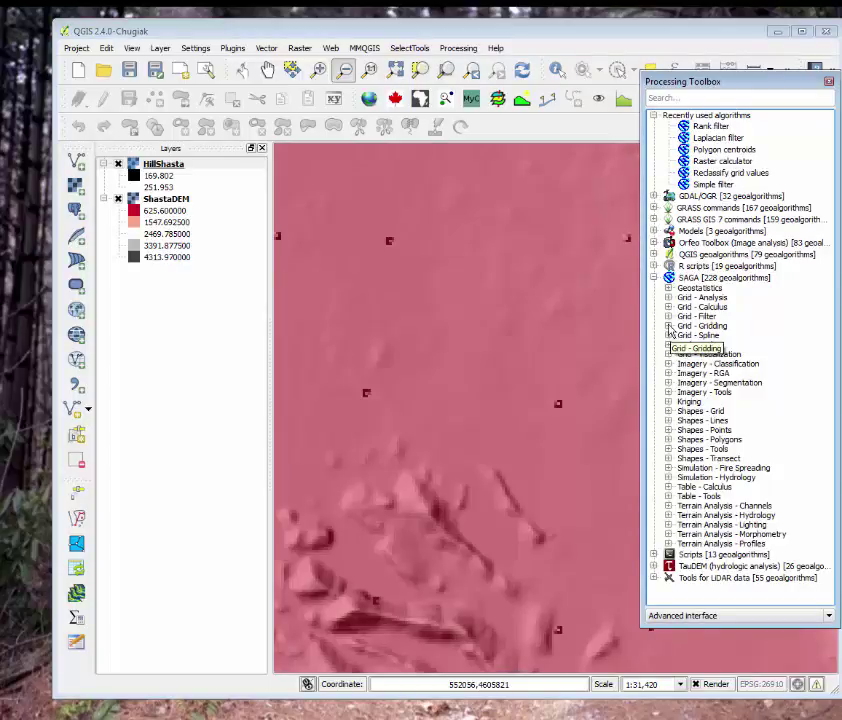
{"action": "left_click", "coordinate": [668, 317]}
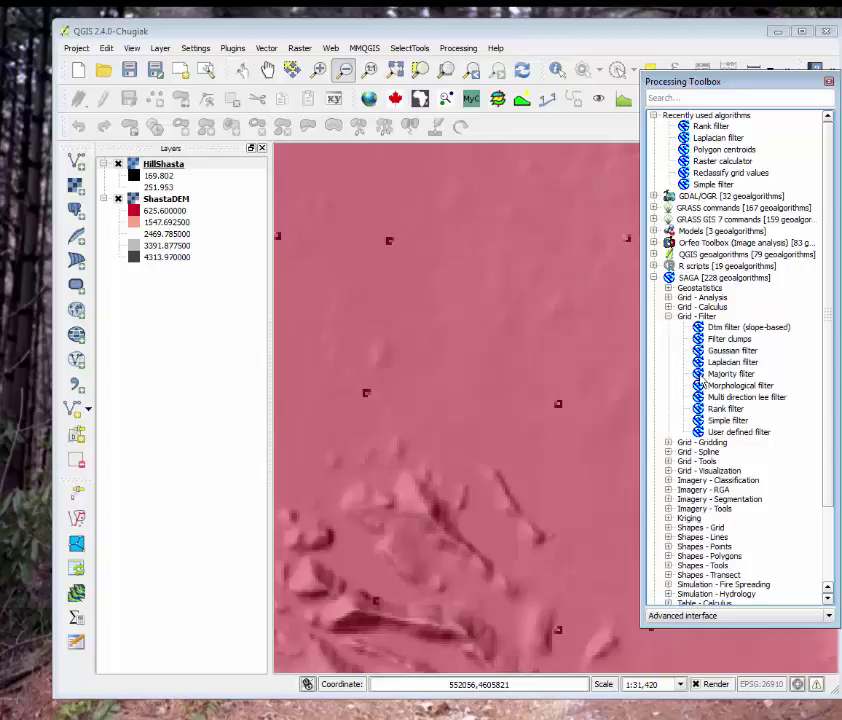
{"action": "double_click", "coordinate": [712, 421]}
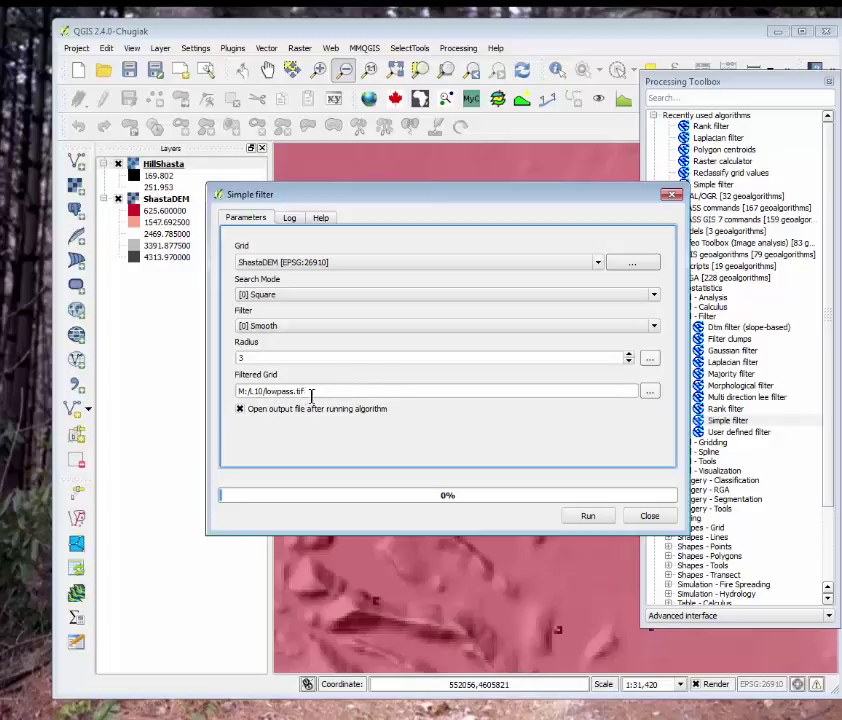
{"action": "left_click", "coordinate": [586, 517]}
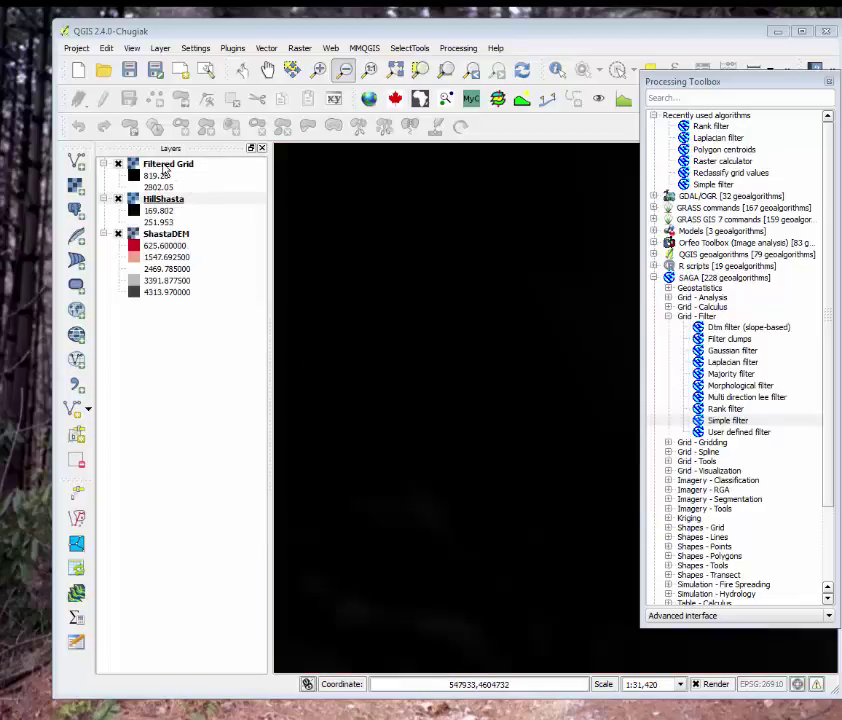
Step: Rename the Filtered Grid layer as lowpass
{"action": "left_click", "coordinate": [166, 170]}
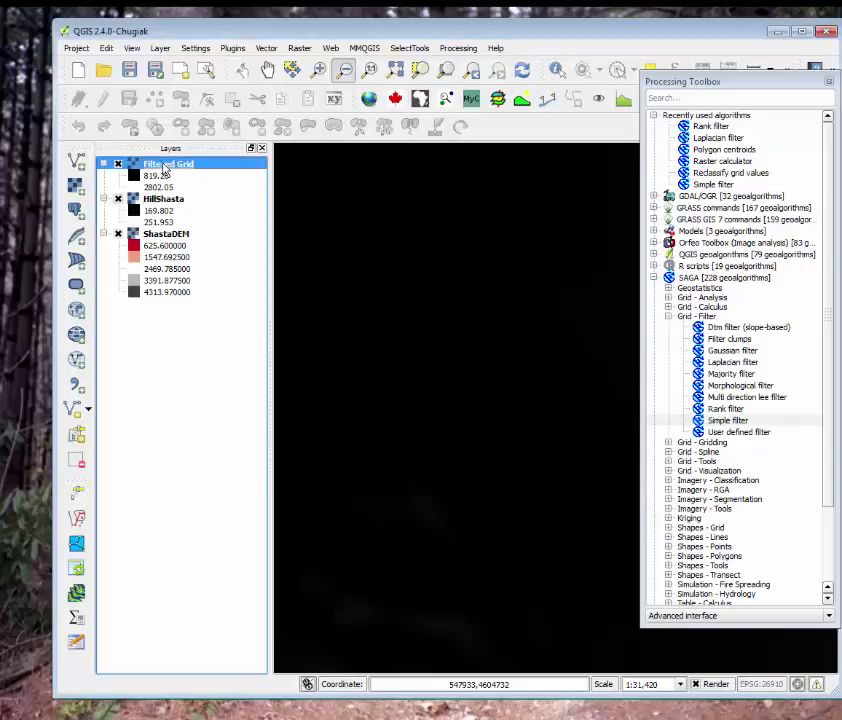
{"action": "left_click", "coordinate": [165, 167]}
{"action": "type", "text": "lowpass"}
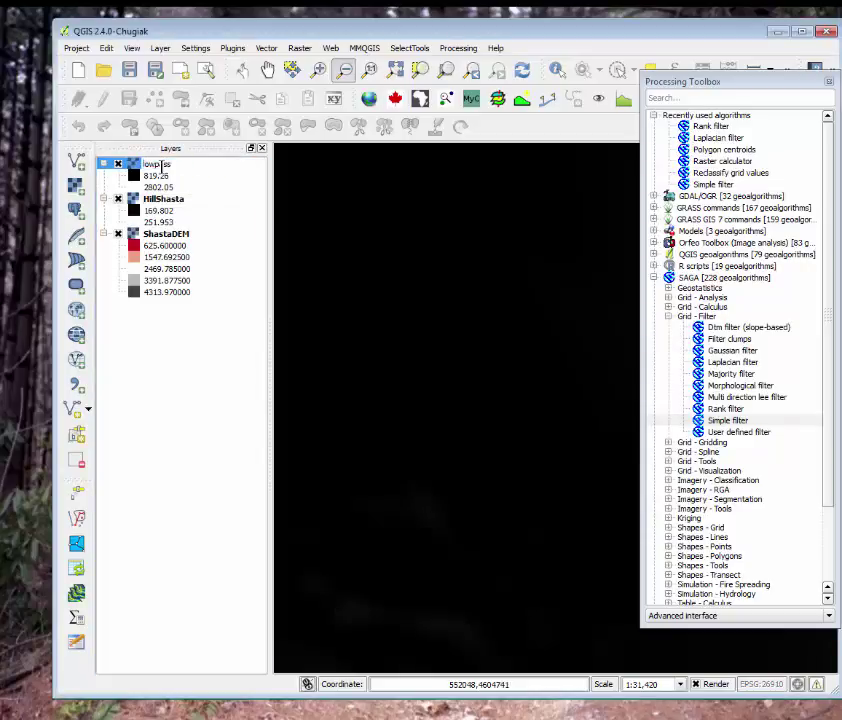
{"action": "key", "text": "Return"}
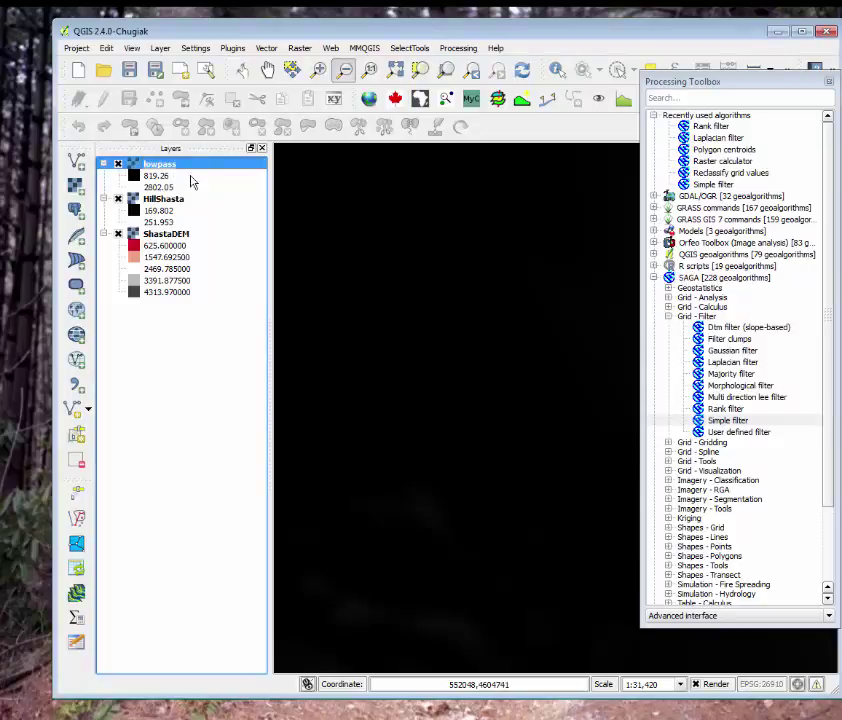
Step: Stretch the lowpass layer's gray rendering to its loaded min/max values over the full extent and apply the style
{"action": "right_click", "coordinate": [170, 175]}
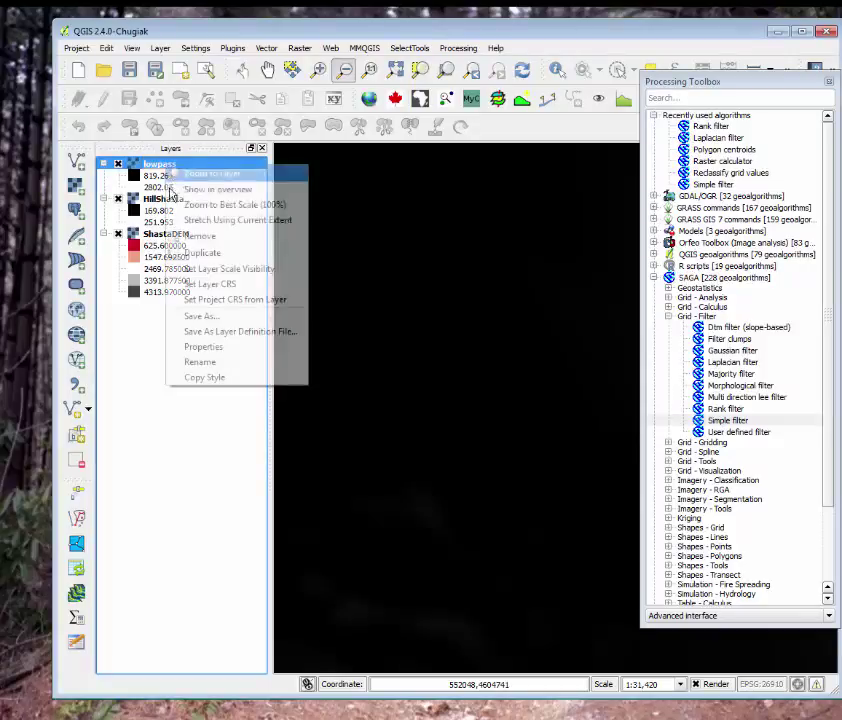
{"action": "left_click", "coordinate": [187, 346]}
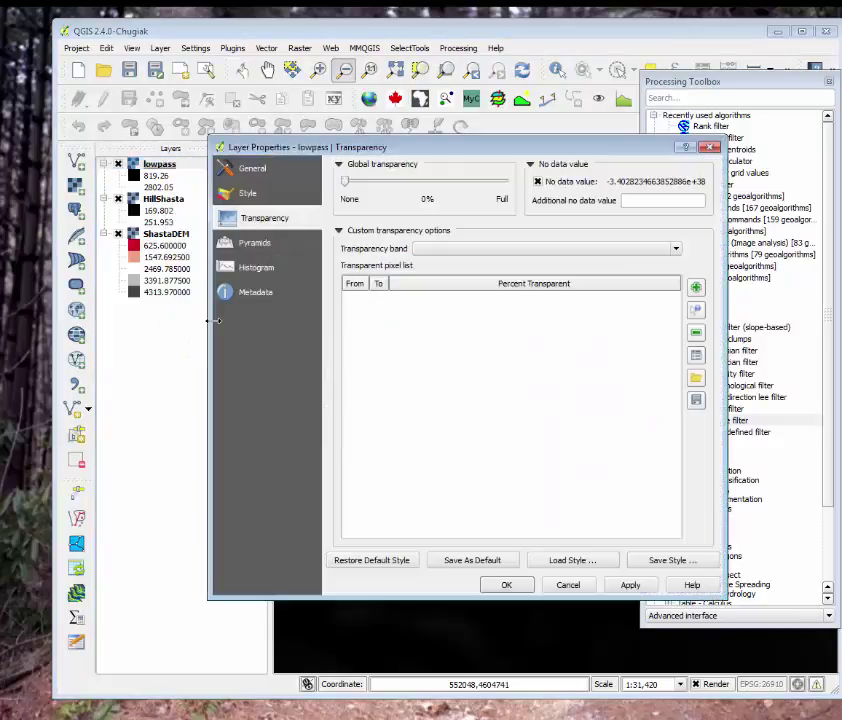
{"action": "left_click", "coordinate": [272, 196]}
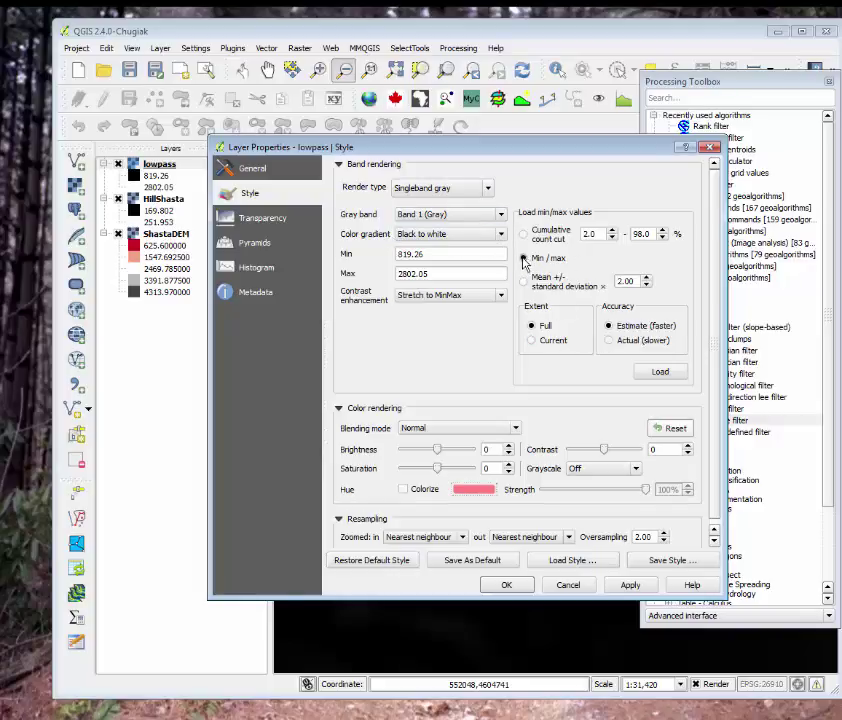
{"action": "left_click", "coordinate": [523, 258]}
{"action": "left_click", "coordinate": [660, 371]}
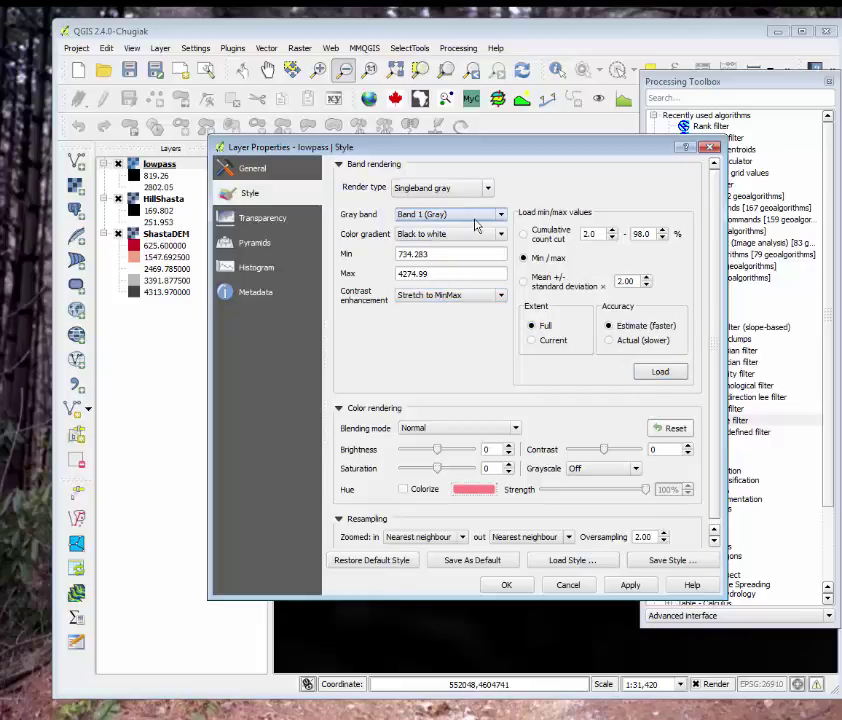
{"action": "left_click", "coordinate": [626, 587]}
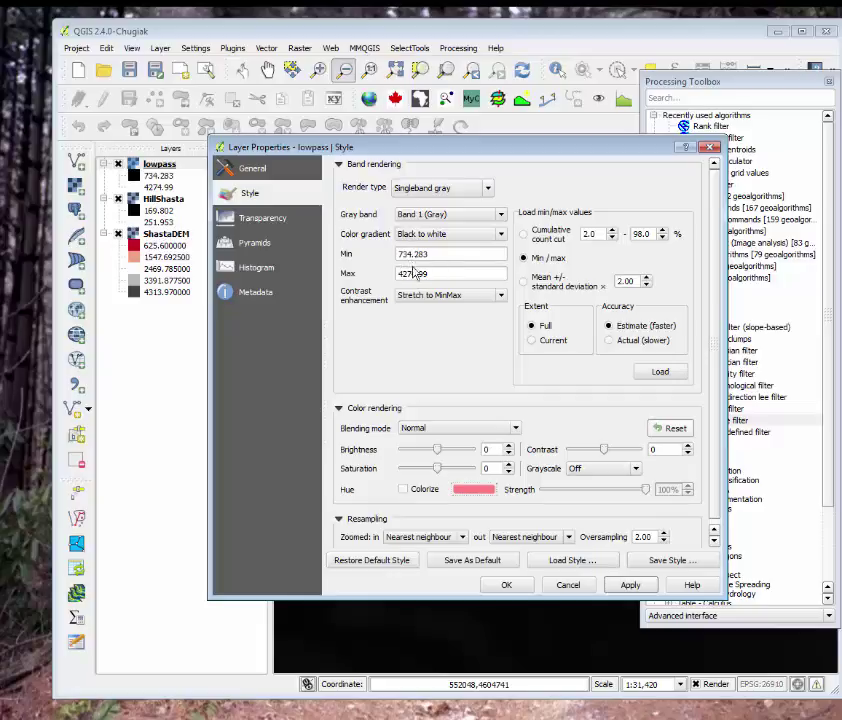
Step: Render the lowpass layer as singleband pseudocolor, classified with the RdGy ramp in Continuous mode over its actual min/max values
{"action": "left_click", "coordinate": [489, 188]}
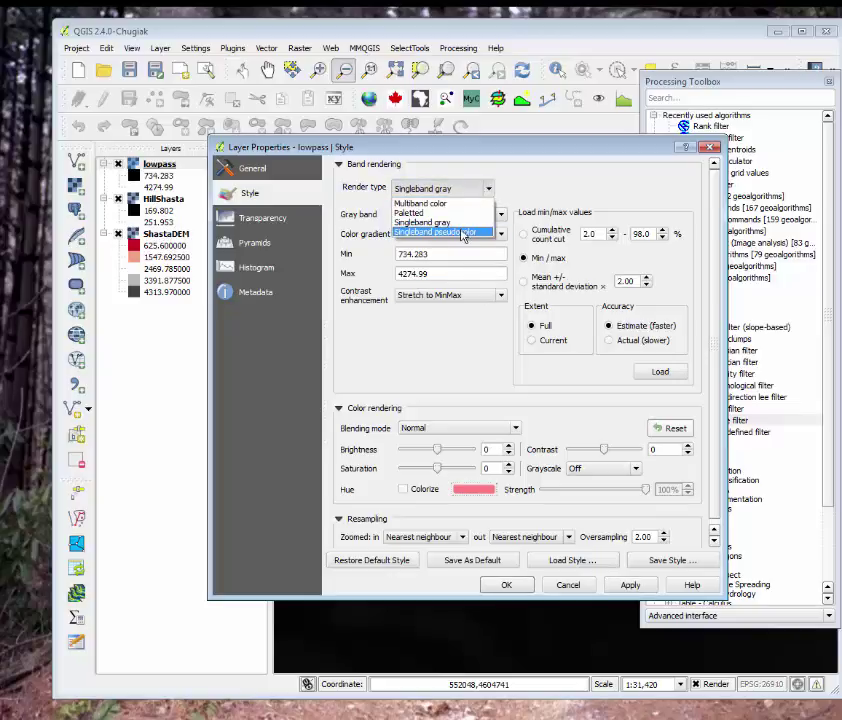
{"action": "left_click", "coordinate": [463, 232]}
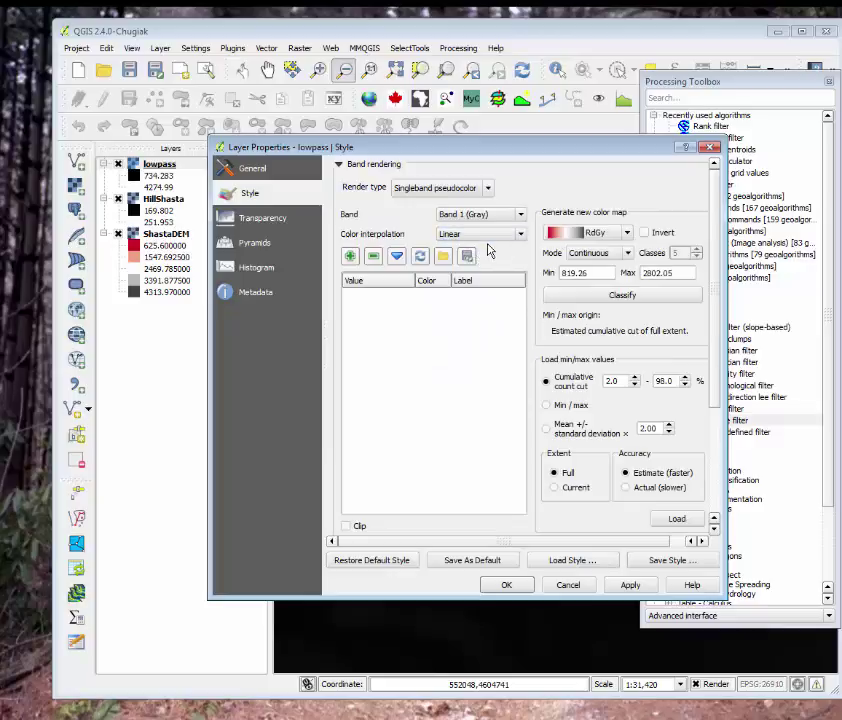
{"action": "left_click", "coordinate": [546, 405]}
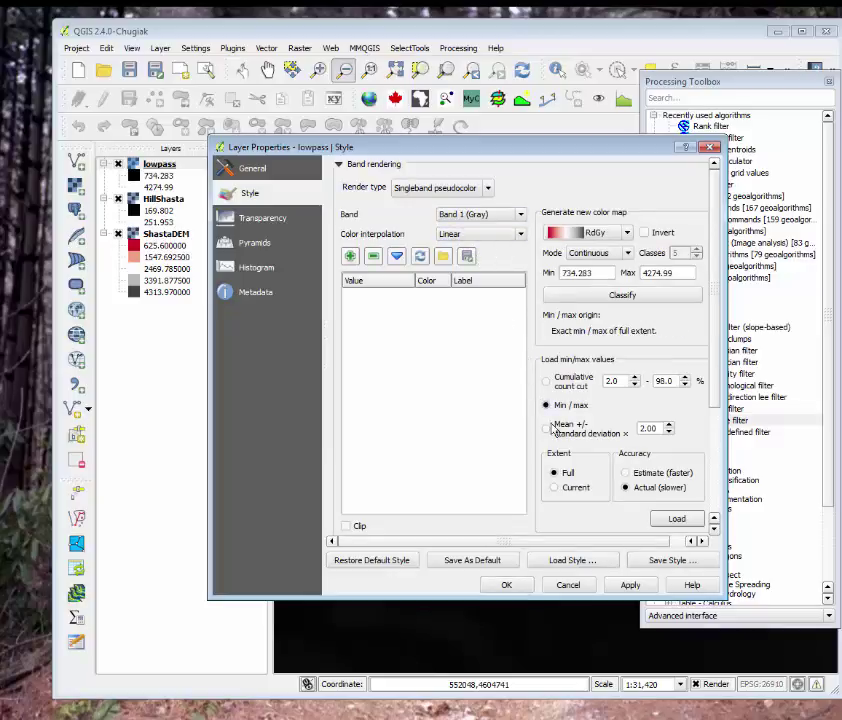
{"action": "left_click", "coordinate": [625, 487]}
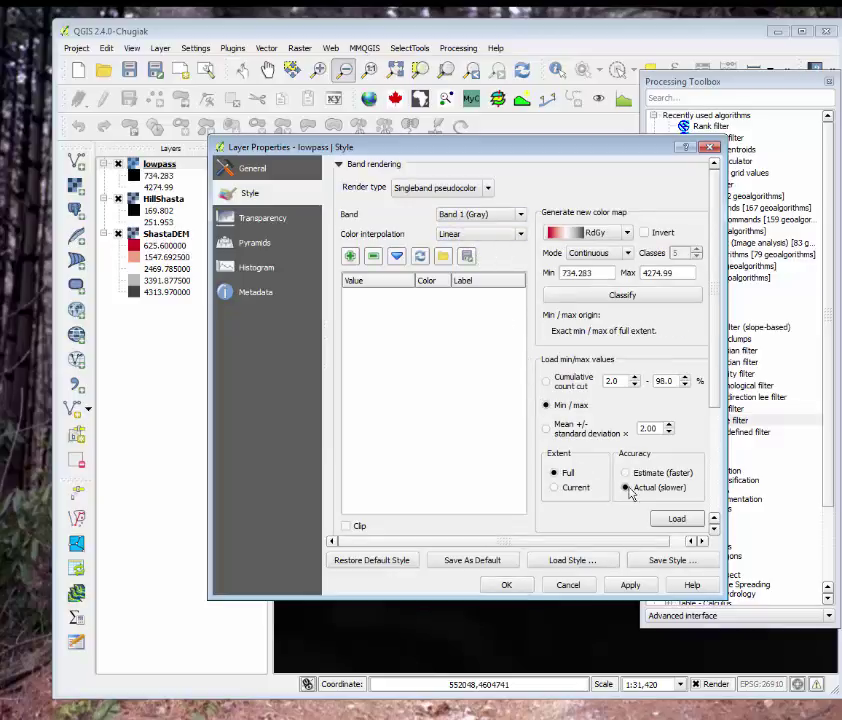
{"action": "left_click", "coordinate": [614, 296]}
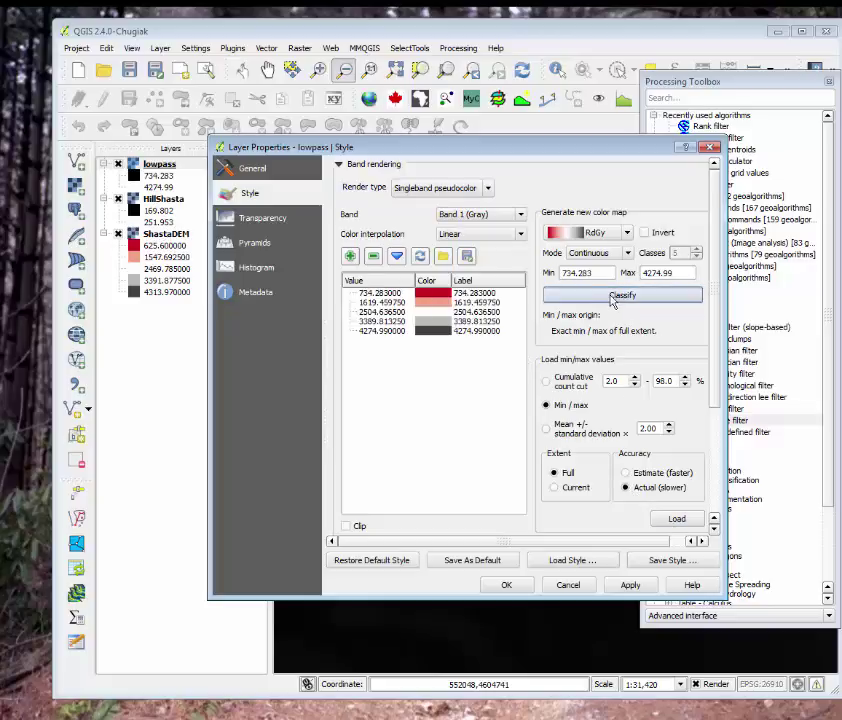
{"action": "left_click", "coordinate": [630, 585]}
{"action": "left_click", "coordinate": [506, 587]}
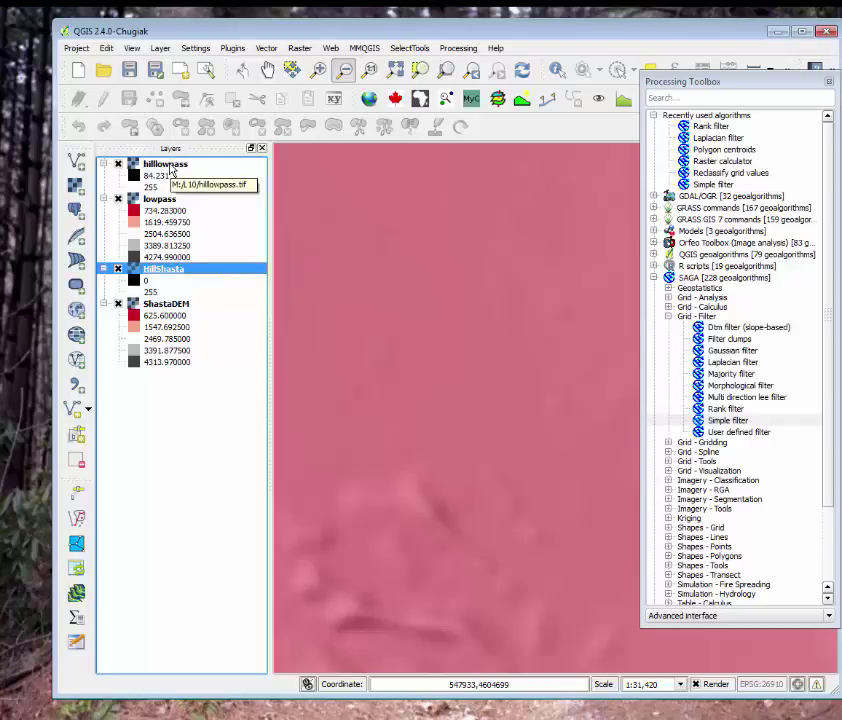
Step: Set the hilllowpass layer's gray rendering to load actual min/max values over the full extent and apply the style
{"action": "right_click", "coordinate": [171, 172]}
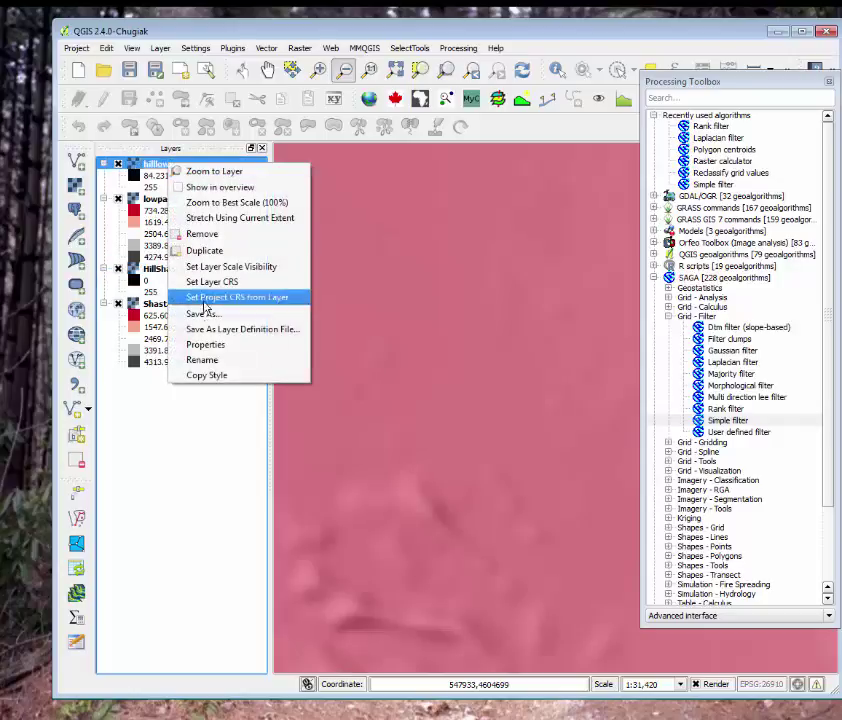
{"action": "left_click", "coordinate": [208, 345]}
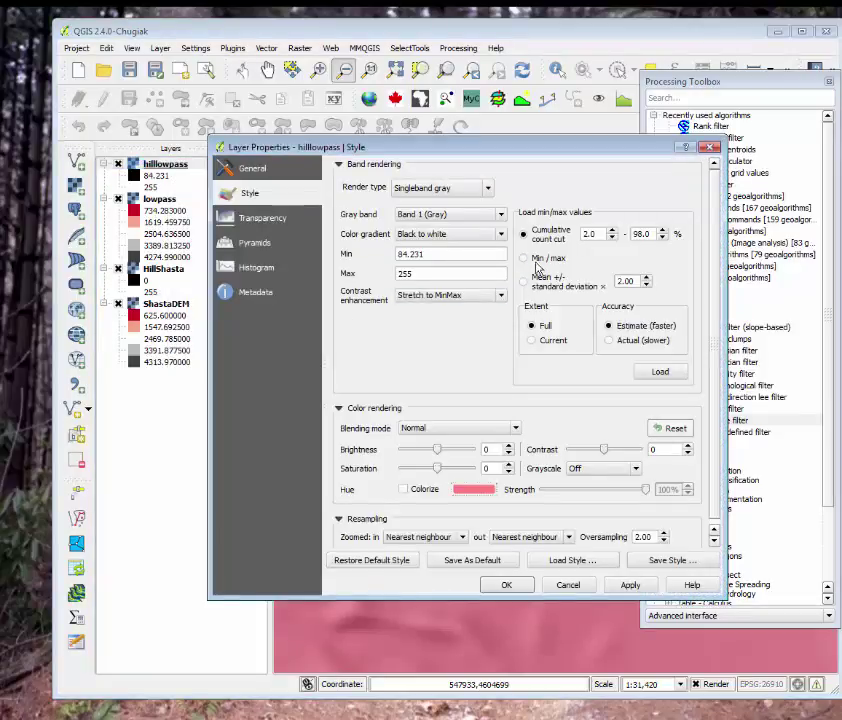
{"action": "left_click", "coordinate": [525, 259]}
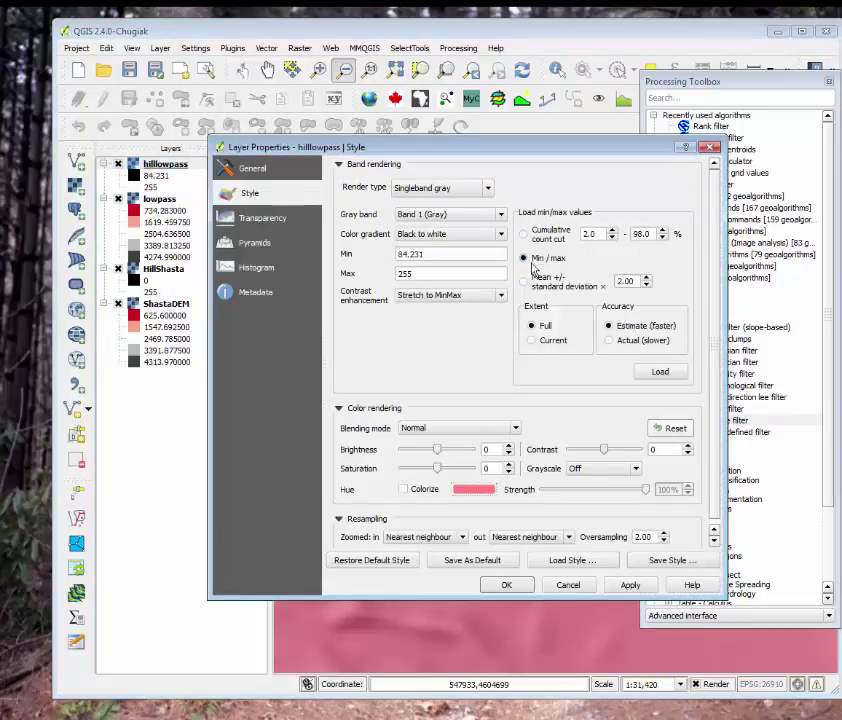
{"action": "left_click", "coordinate": [610, 341]}
{"action": "left_click", "coordinate": [658, 372]}
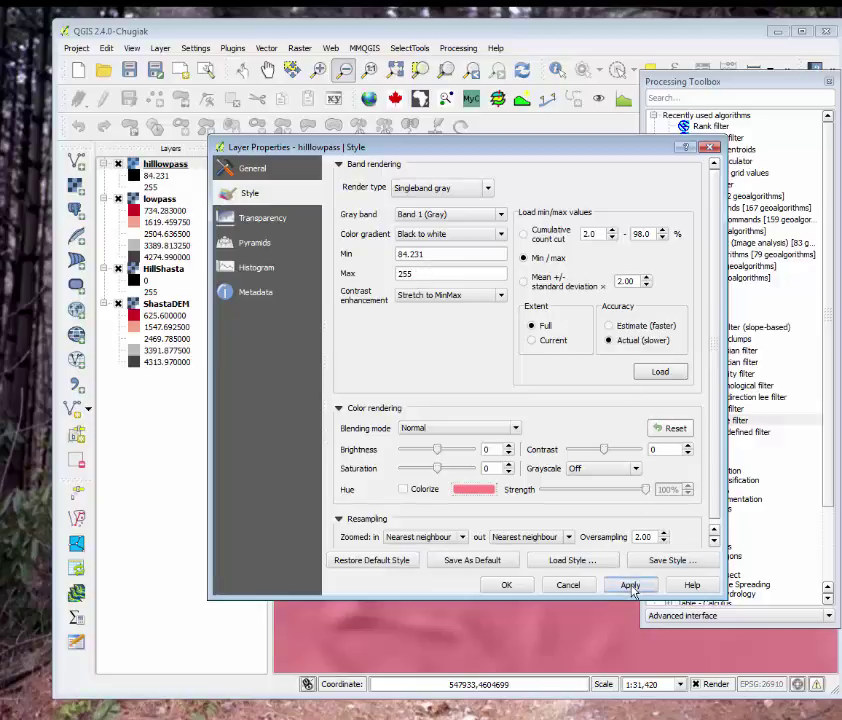
{"action": "left_click", "coordinate": [507, 585]}
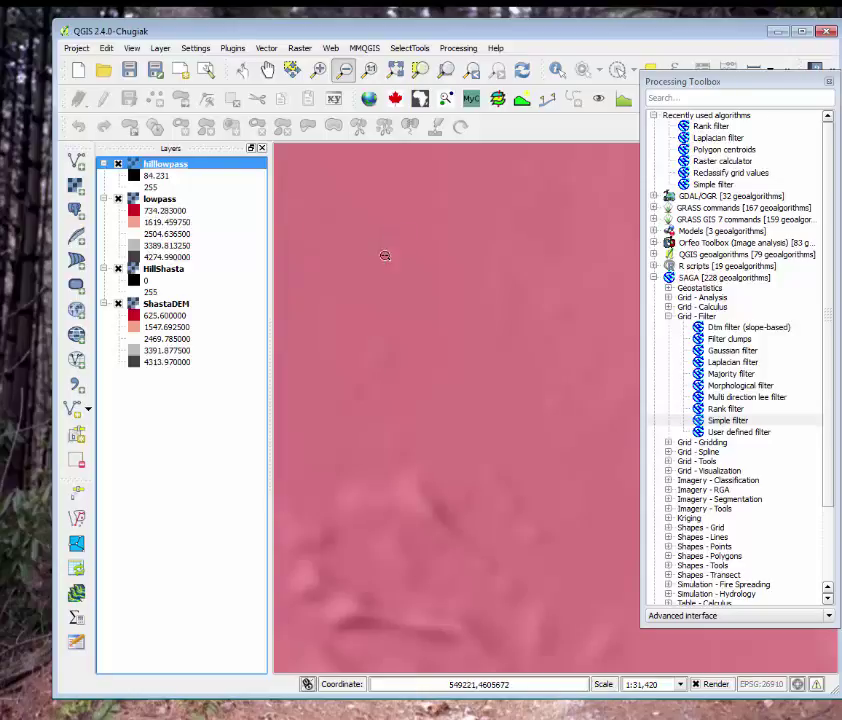
Step: Hide the hilllowpass and lowpass layers to compare the specks in the original hillshaded DEM, and show both layers again
{"action": "left_click", "coordinate": [118, 163]}
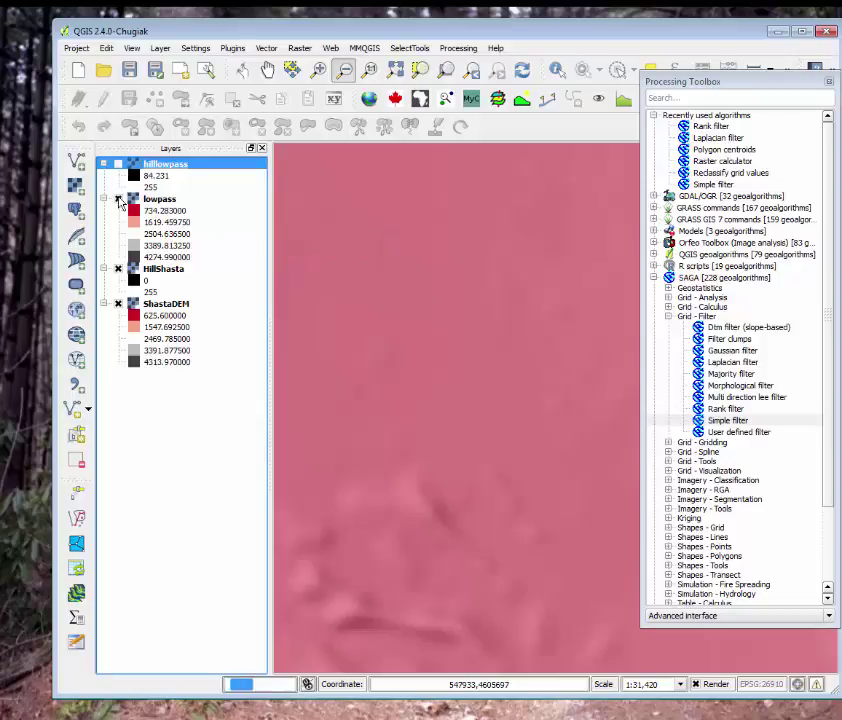
{"action": "left_click", "coordinate": [118, 198]}
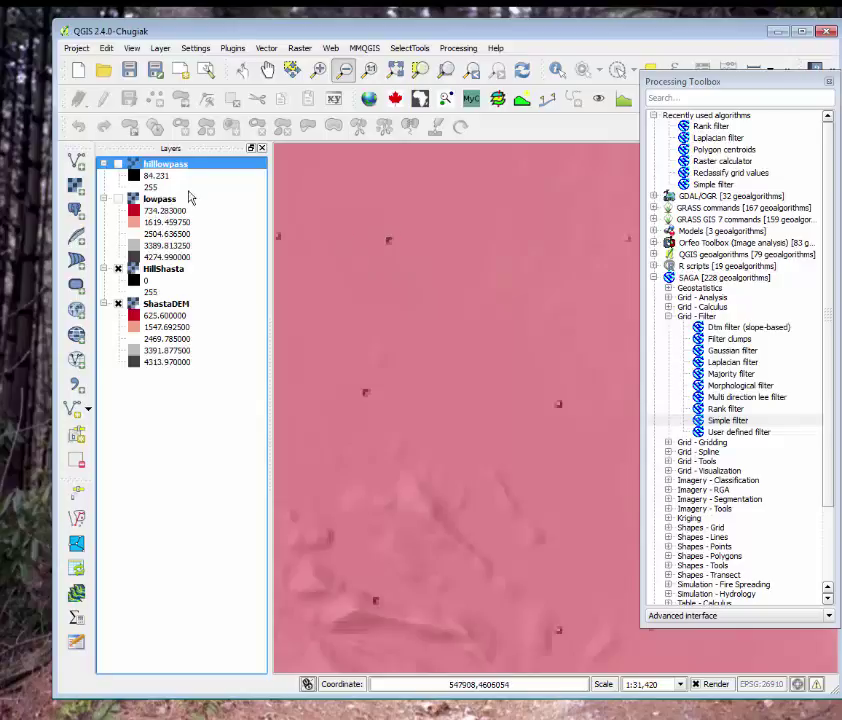
{"action": "left_click", "coordinate": [118, 163]}
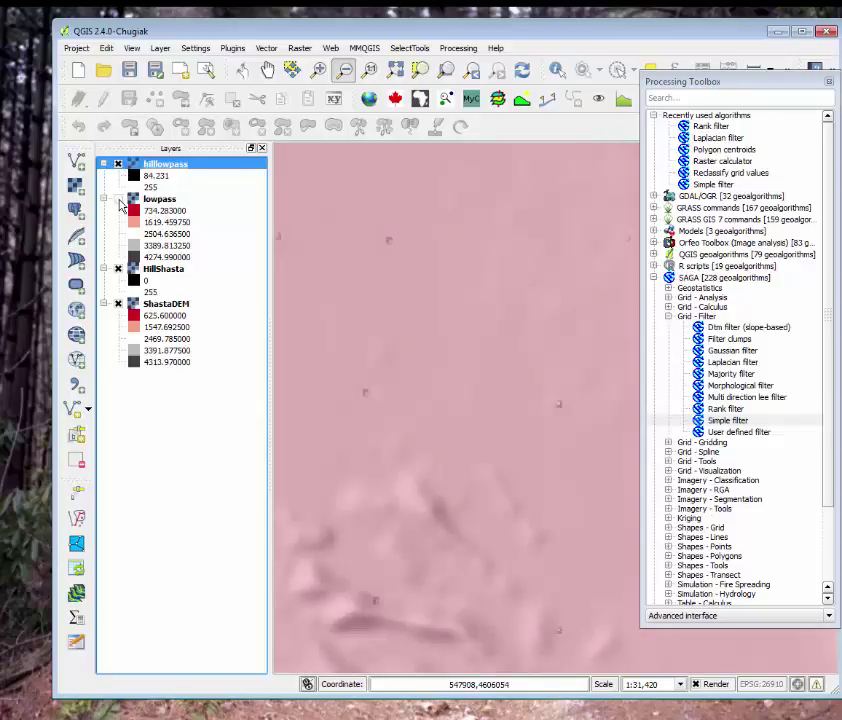
{"action": "left_click", "coordinate": [118, 199]}
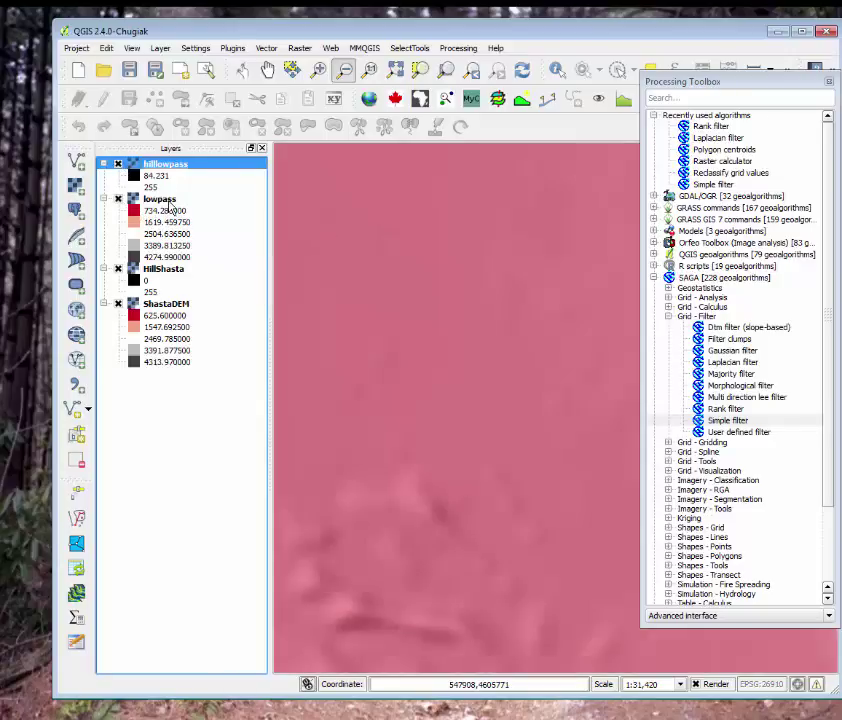